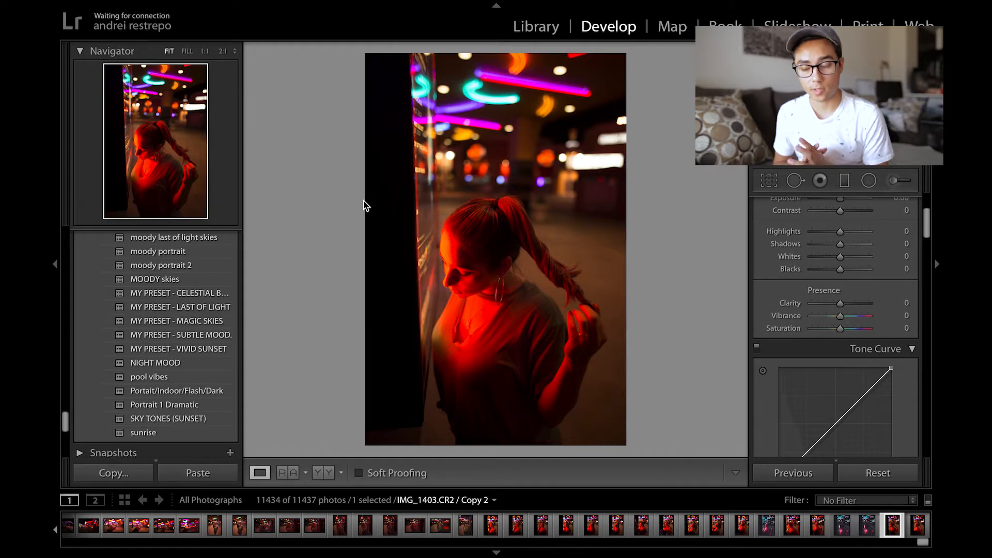
# Step: Crop the portrait to the 4 x 5 / 8 x 10 aspect ratio and apply the crop
pyautogui.scroll(3, 869, 323)
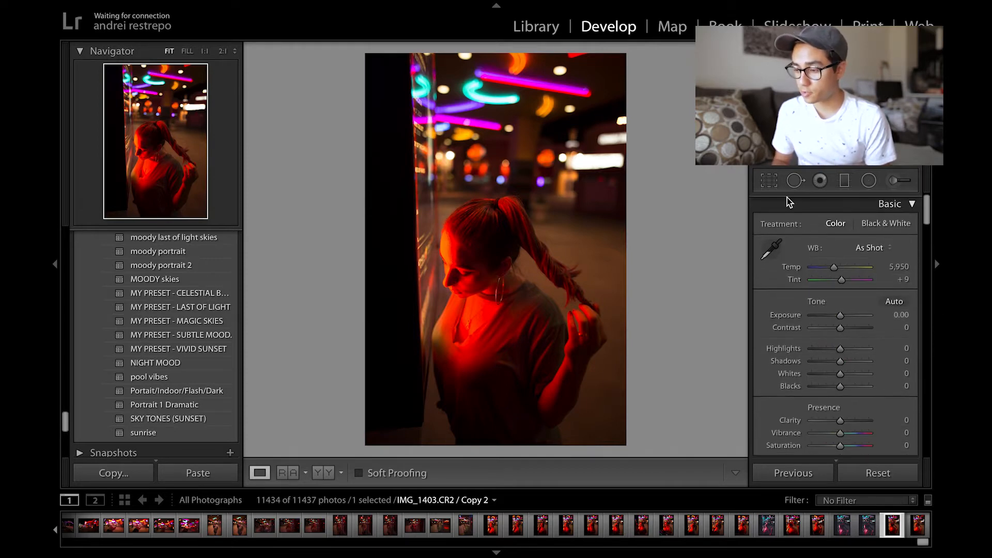
pyautogui.click(769, 180)
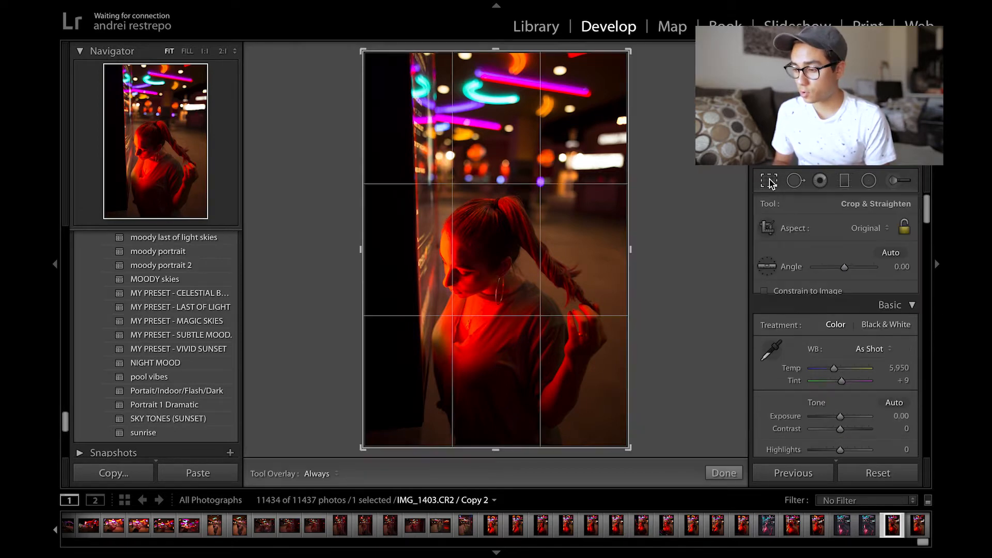
pyautogui.click(872, 230)
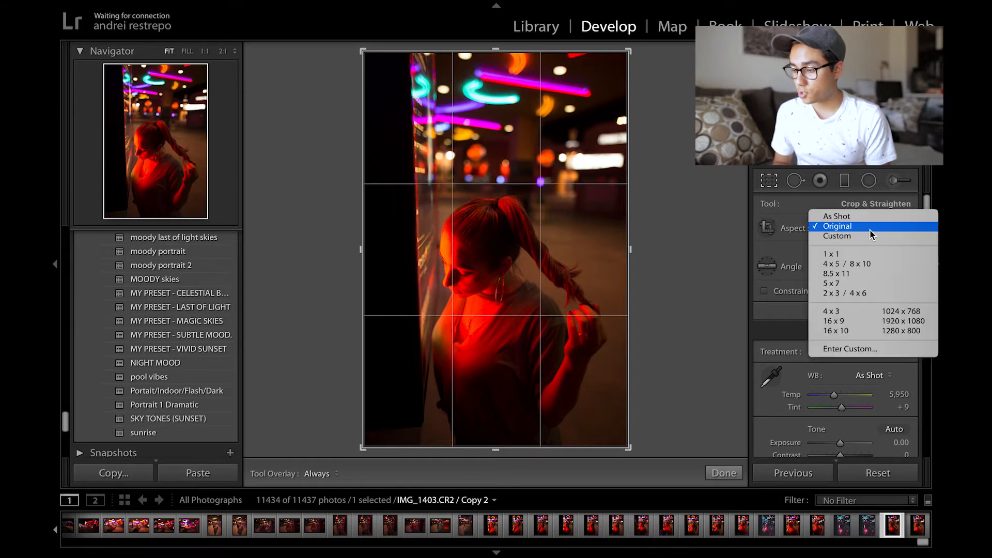
pyautogui.click(866, 265)
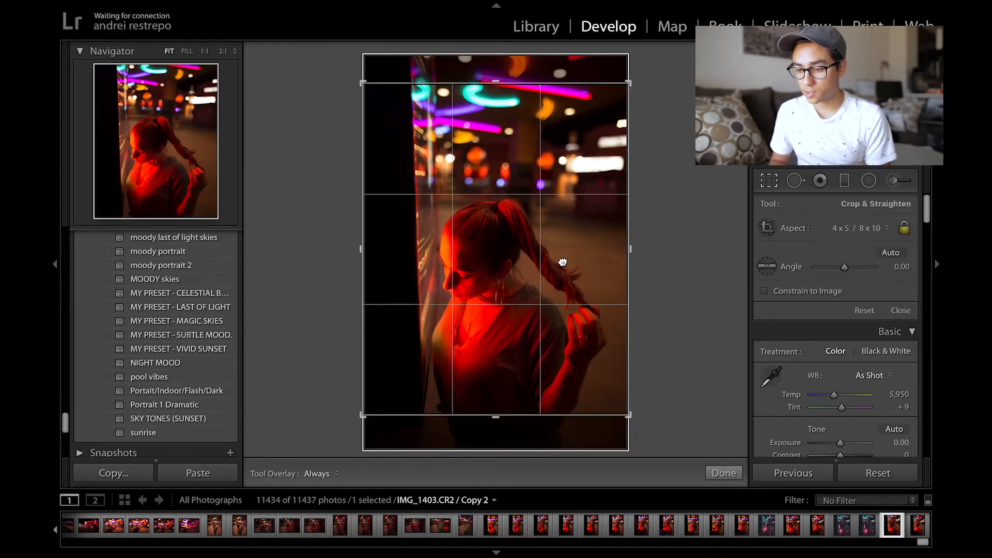
pyautogui.moveTo(562, 259); pyautogui.dragTo(563, 262)
pyautogui.press('Return')
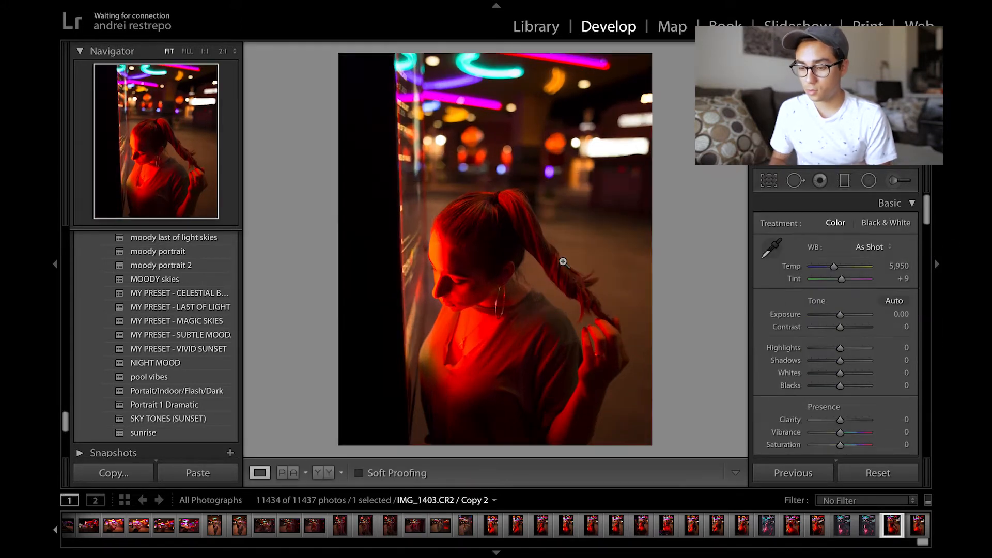
# Step: Cool the photo with a custom white balance sampled near the neon lights, setting Temp to 2,861 and Tint to +1
pyautogui.scroll(-8, 817, 307)
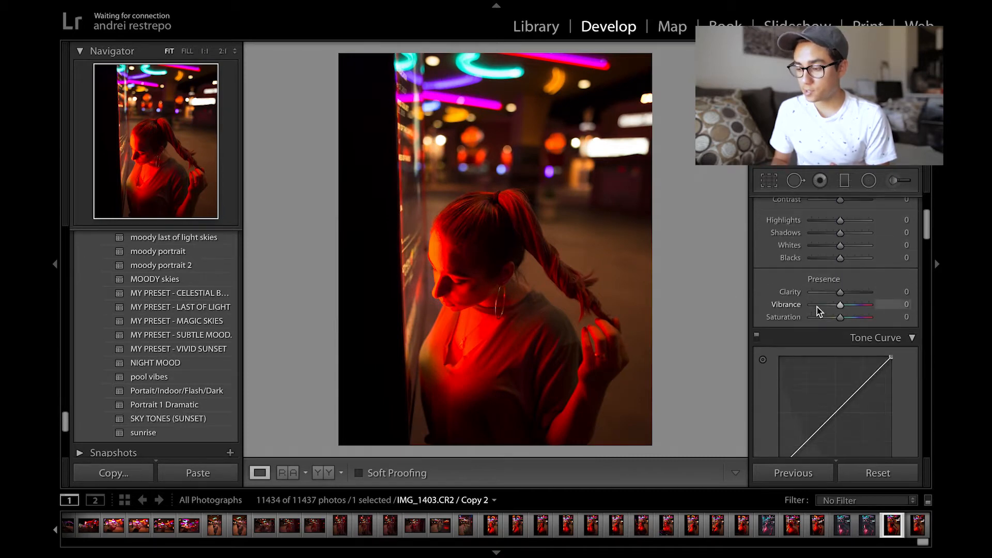
pyautogui.scroll(-4, 816, 307)
pyautogui.scroll(12, 817, 307)
pyautogui.click(820, 242)
pyautogui.click(819, 242)
pyautogui.click(775, 248)
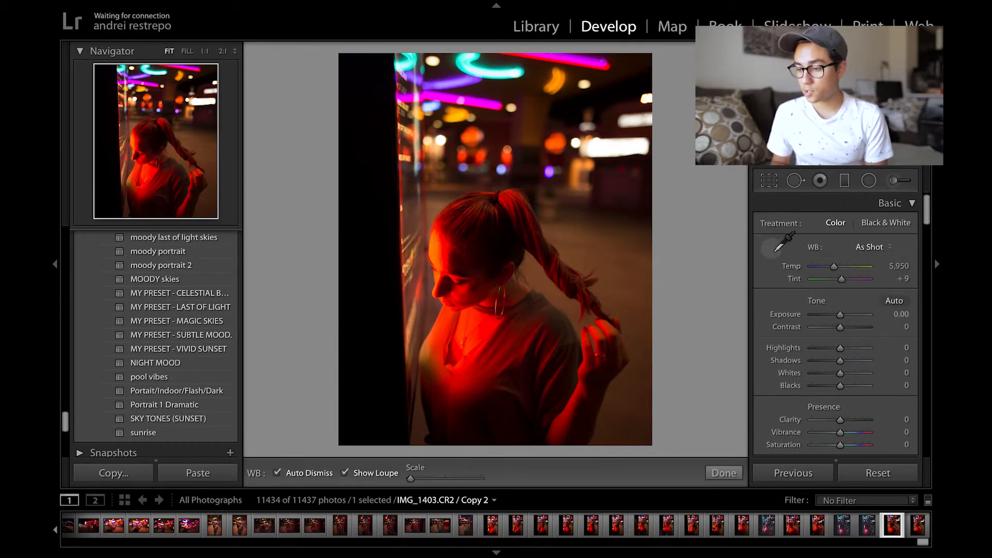
pyautogui.click(526, 95)
pyautogui.moveTo(813, 260); pyautogui.dragTo(839, 278)
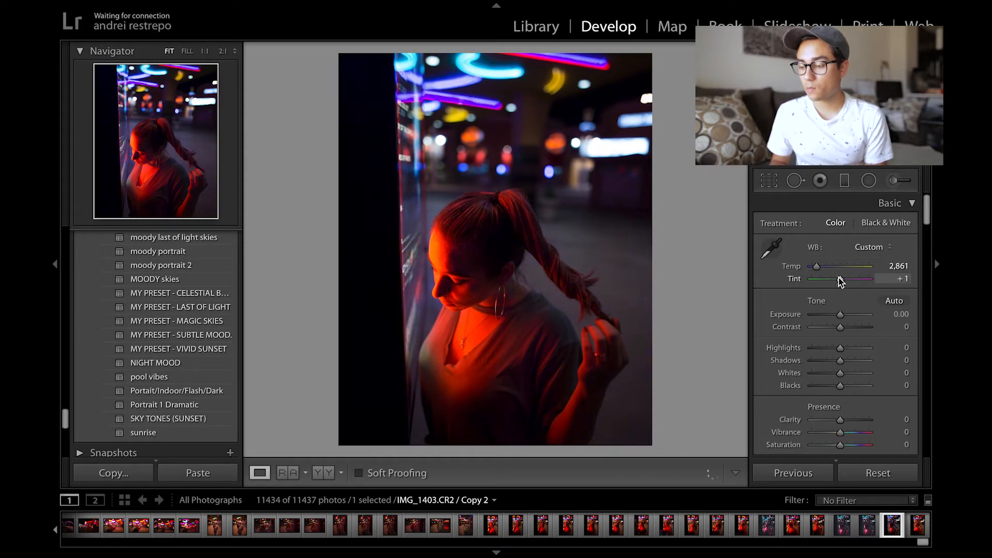
# Step: Calibrate the camera primaries: Red hue -100 and saturation -76, Green hue +62, Blue hue -45
pyautogui.scroll(-1, 839, 278)
pyautogui.scroll(-10, 838, 278)
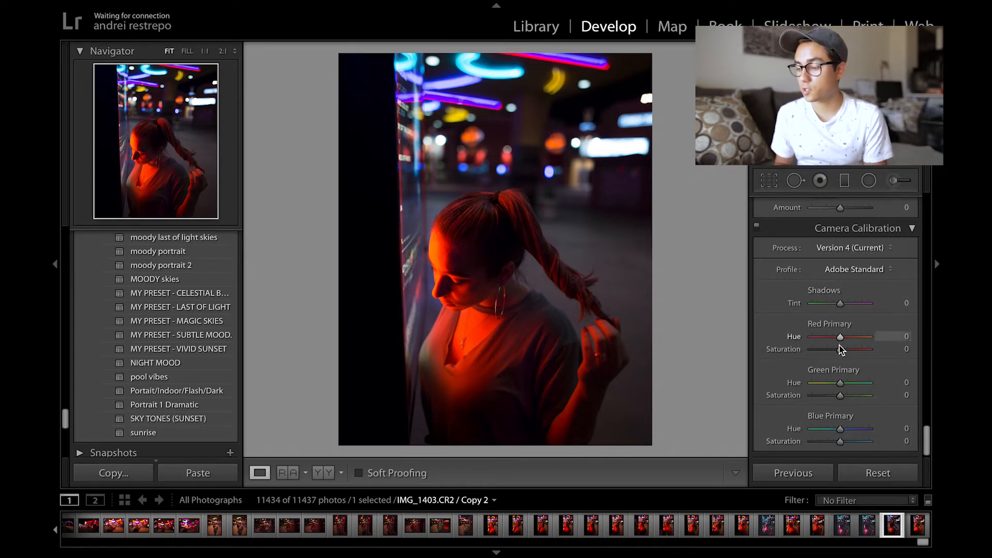
pyautogui.moveTo(840, 337); pyautogui.dragTo(629, 345)
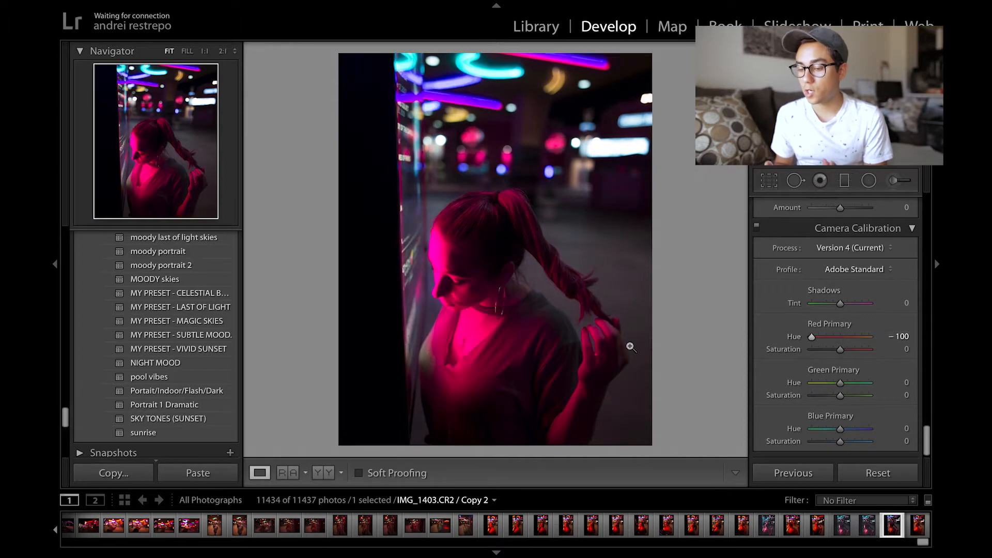
pyautogui.moveTo(816, 352); pyautogui.dragTo(819, 353)
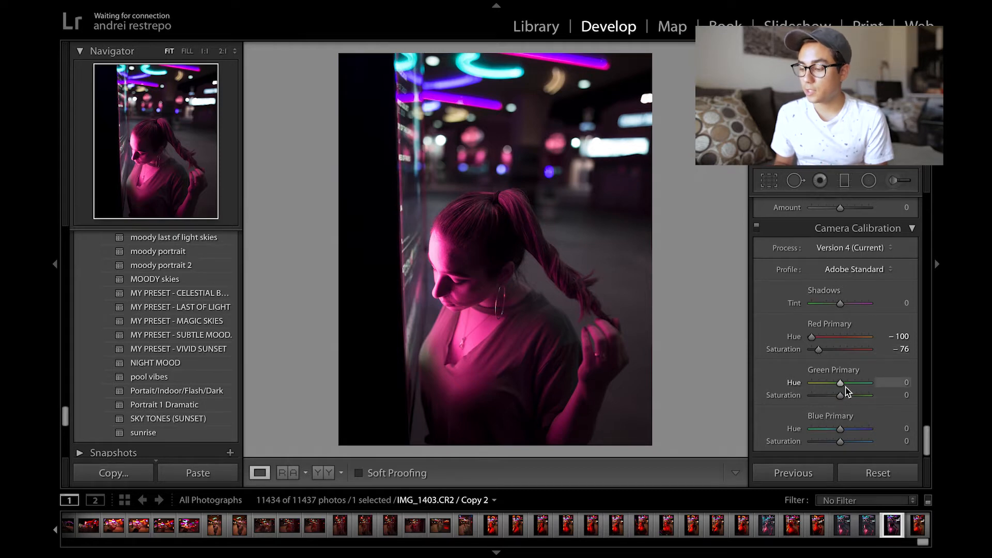
pyautogui.click(859, 383)
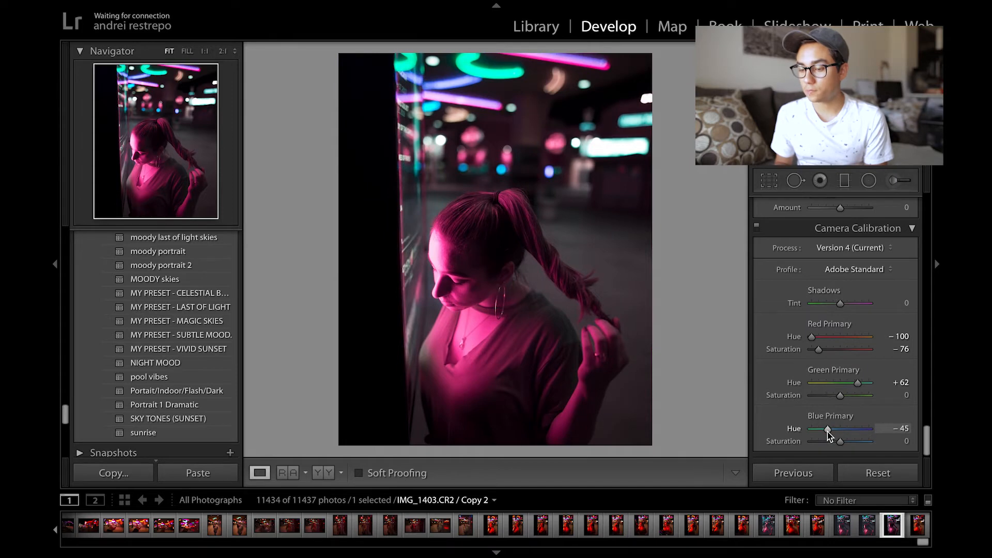
# Step: Enable the lens profile corrections, setting the Distortion amount to 200 and Vignetting to 0
pyautogui.scroll(5, 829, 436)
pyautogui.scroll(20, 829, 436)
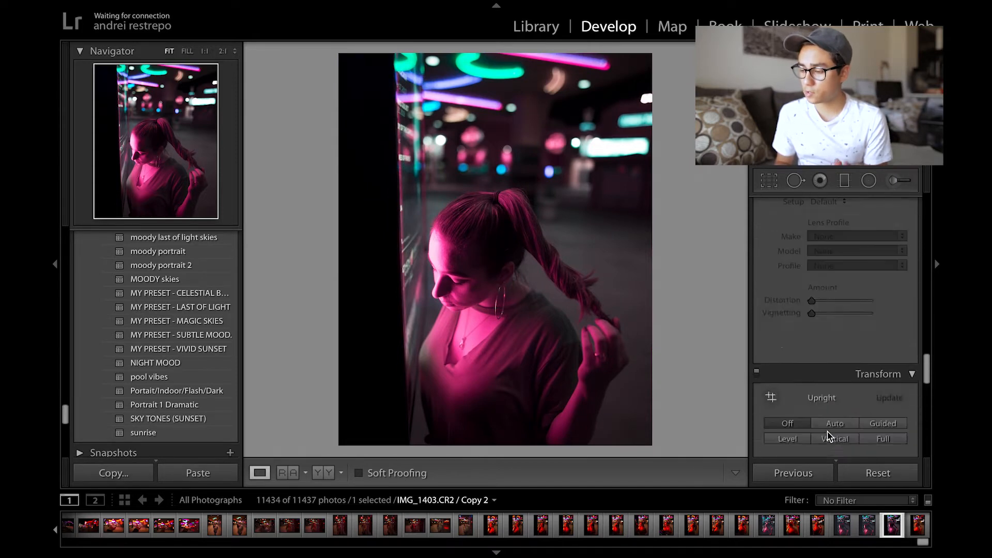
pyautogui.scroll(-15, 829, 436)
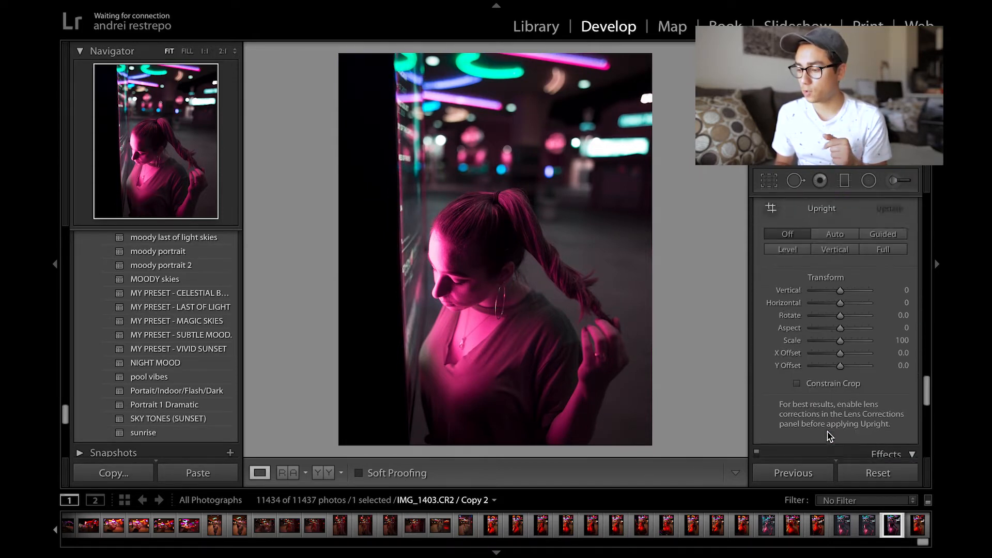
pyautogui.click(785, 277)
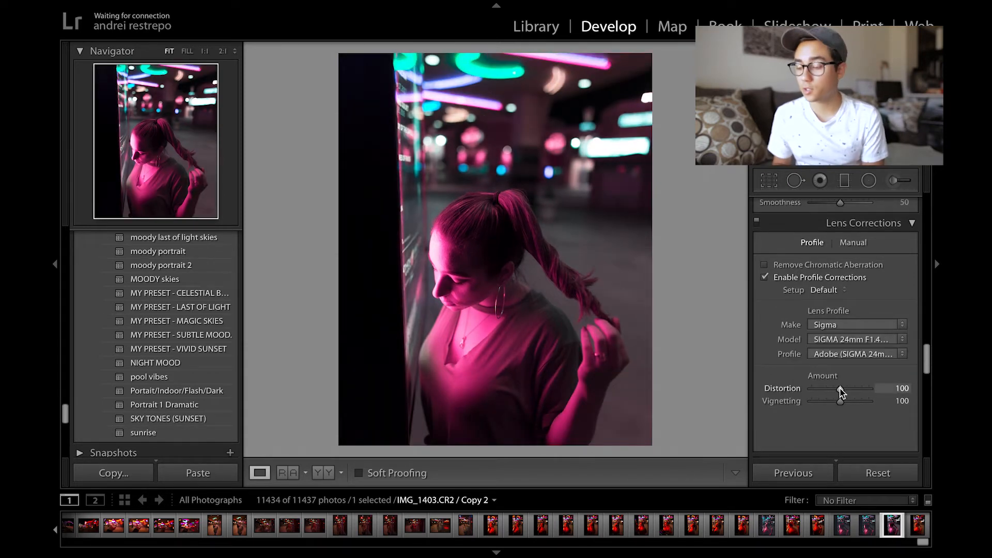
pyautogui.moveTo(838, 389); pyautogui.dragTo(872, 391)
pyautogui.moveTo(840, 401); pyautogui.dragTo(751, 403)
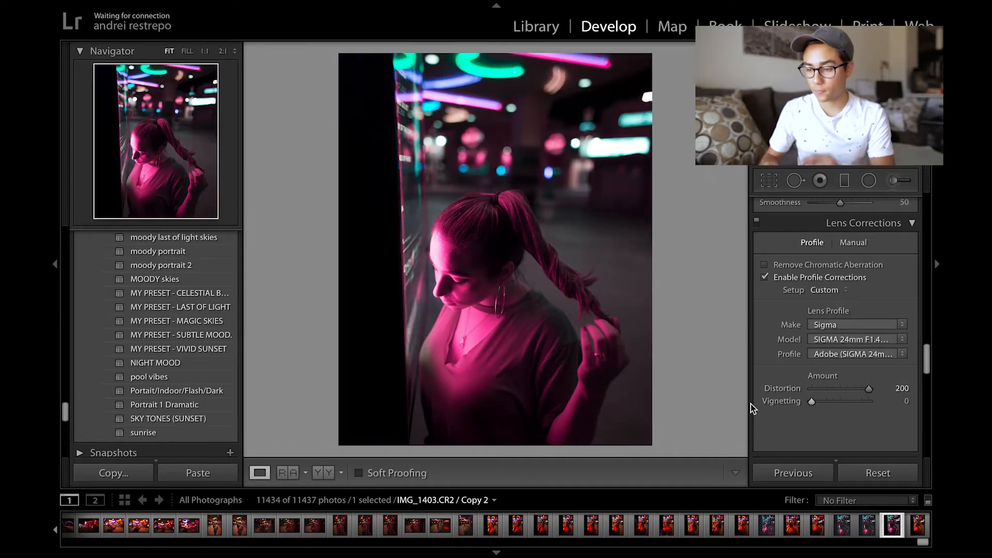
# Step: Adjust the basic tone to Contrast +26, Highlights -49, Shadows +73, Whites -83 and Blacks +27
pyautogui.scroll(15, 873, 356)
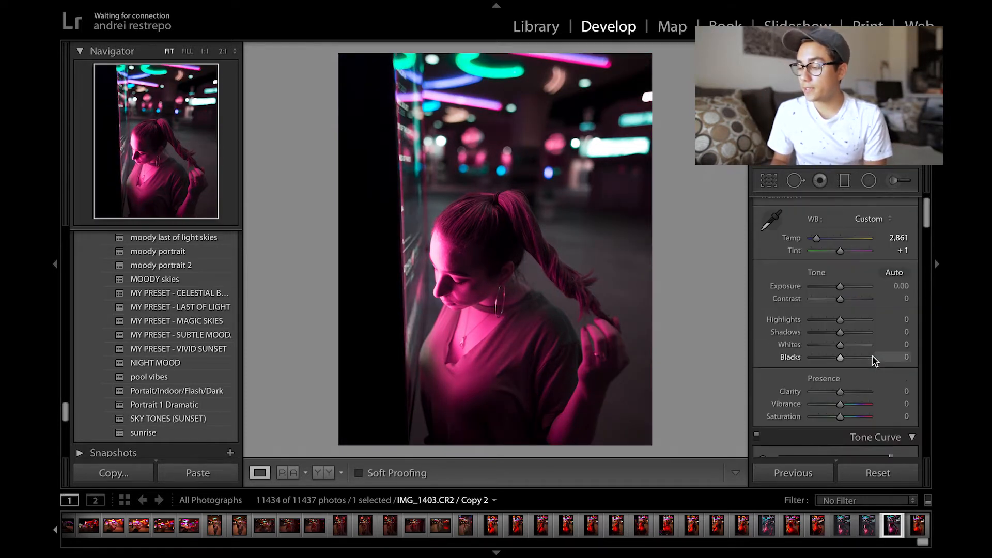
pyautogui.scroll(-1, 841, 393)
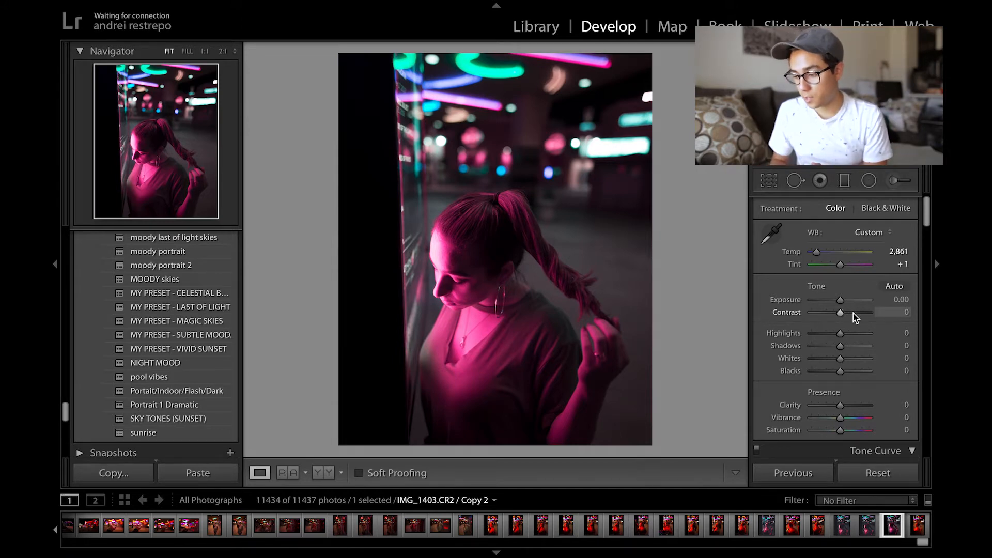
pyautogui.moveTo(855, 313); pyautogui.dragTo(847, 314)
pyautogui.scroll(-1, 847, 316)
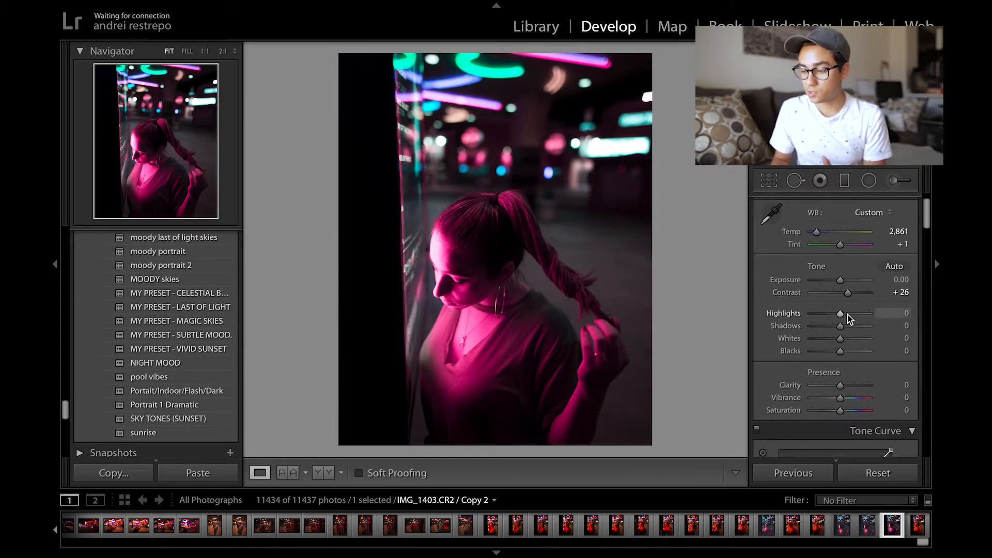
pyautogui.click(826, 313)
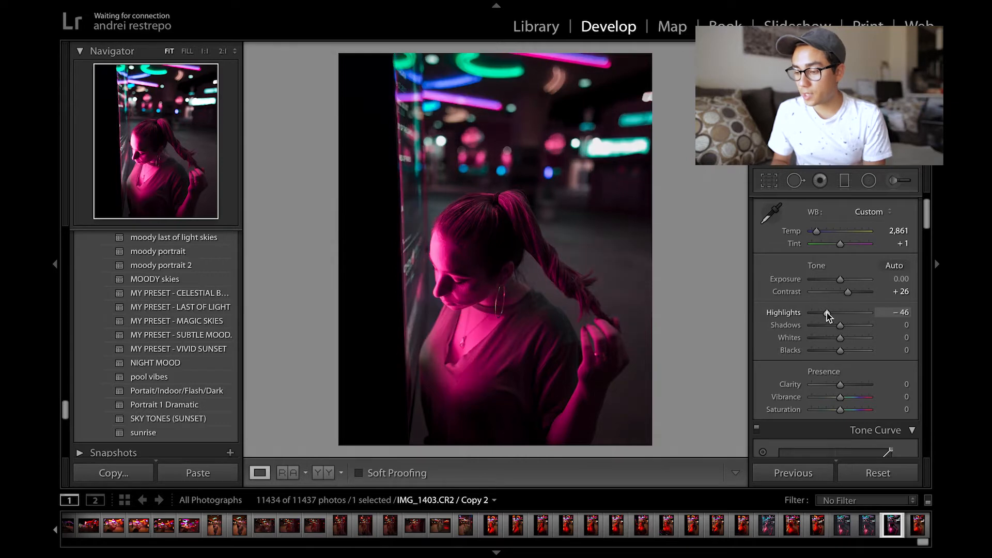
pyautogui.click(862, 325)
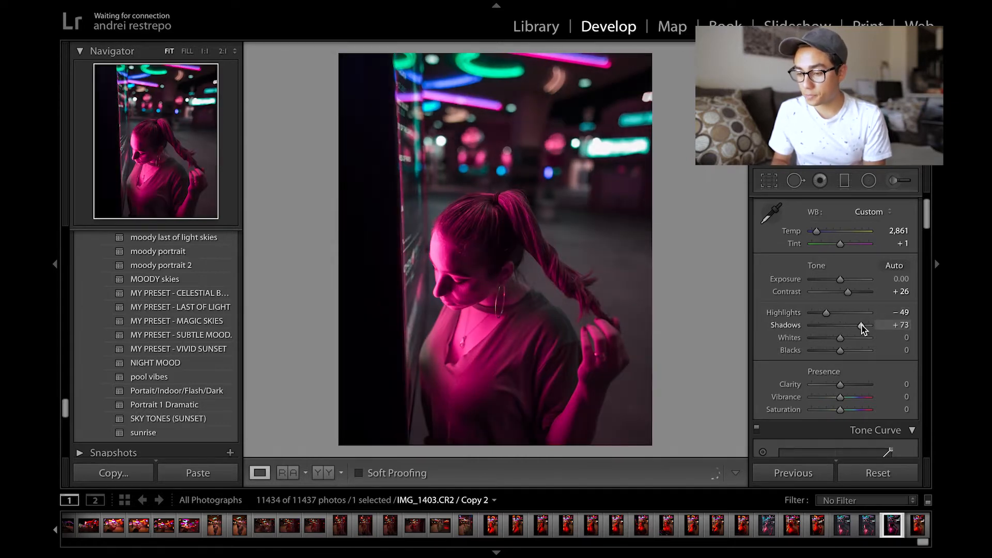
pyautogui.click(818, 338)
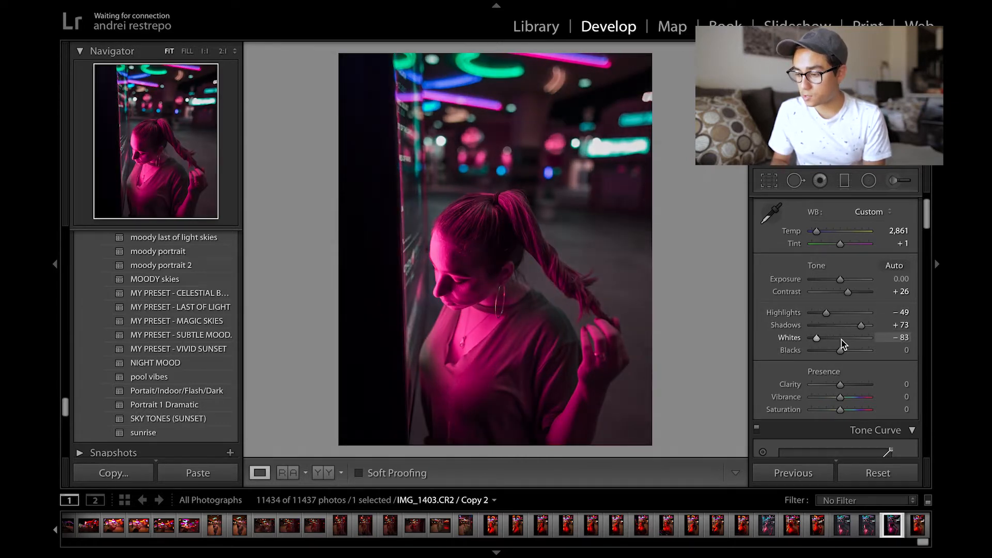
pyautogui.moveTo(841, 351); pyautogui.dragTo(849, 351)
# Step: Set Clarity to -7 and Vibrance to +50
pyautogui.scroll(-2, 848, 351)
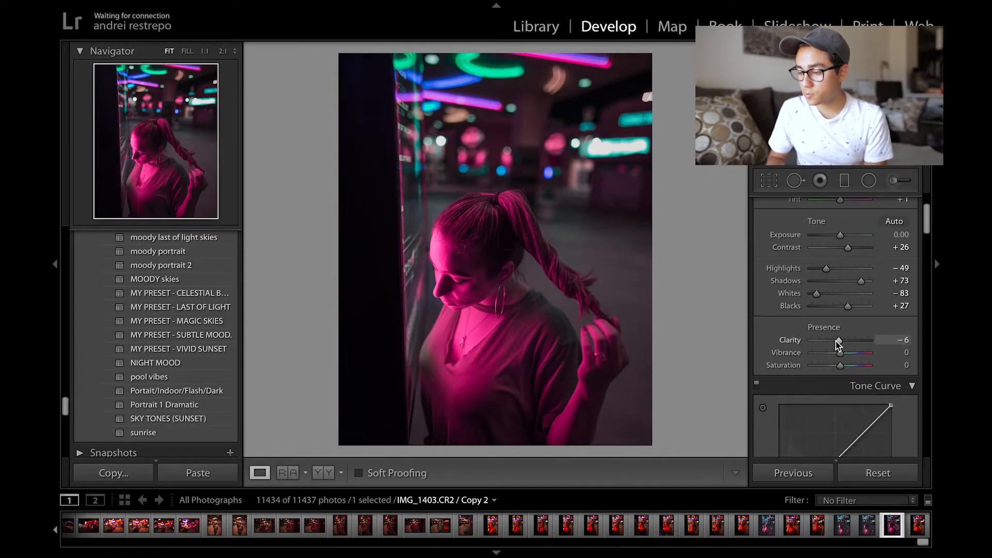
pyautogui.moveTo(840, 353); pyautogui.dragTo(855, 355)
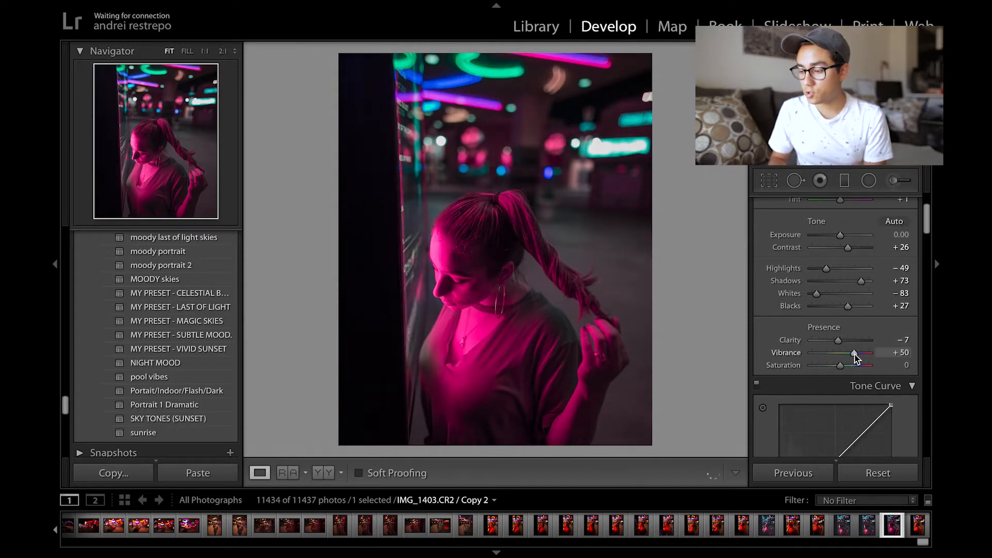
# Step: Shape the RGB tone curve into a faded S-curve with a lifted black point and the white point lowered to 92.5%
pyautogui.scroll(-6, 855, 355)
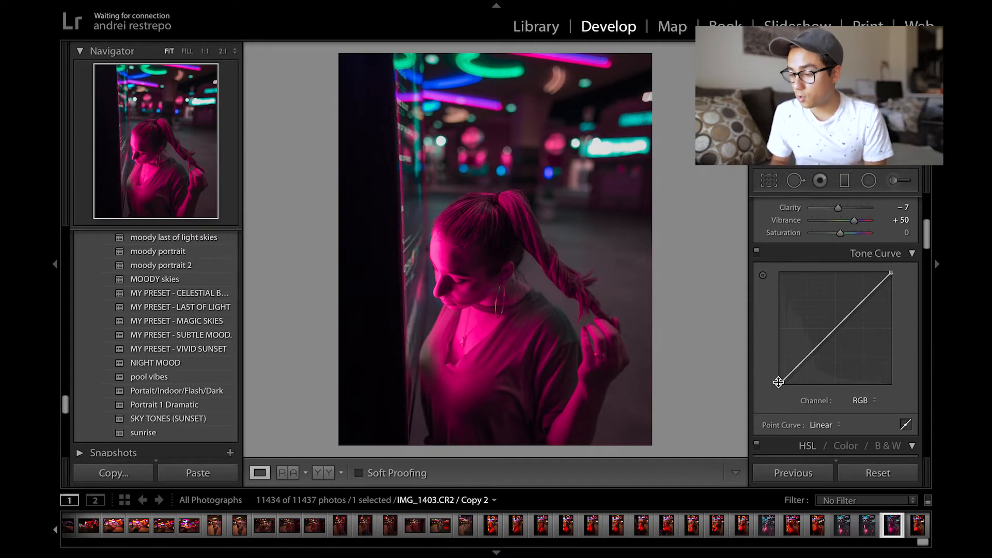
pyautogui.moveTo(779, 382)
pyautogui.mouseDown()
pyautogui.moveTo(774, 362)
pyautogui.moveTo(775, 380)
pyautogui.moveTo(770, 363)
pyautogui.moveTo(774, 372)
pyautogui.mouseUp()
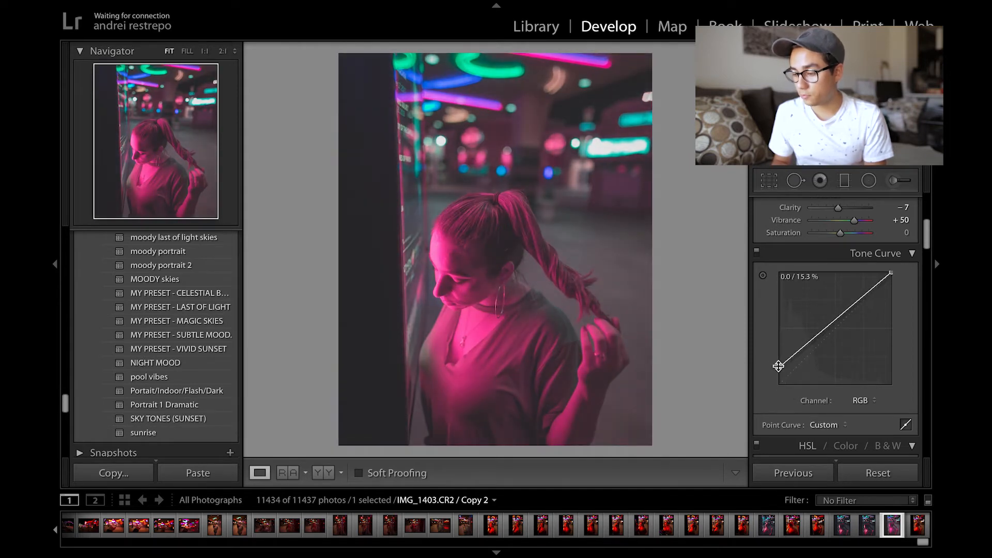
pyautogui.moveTo(805, 345); pyautogui.dragTo(835, 328)
pyautogui.click(862, 300)
pyautogui.moveTo(891, 273); pyautogui.dragTo(891, 280)
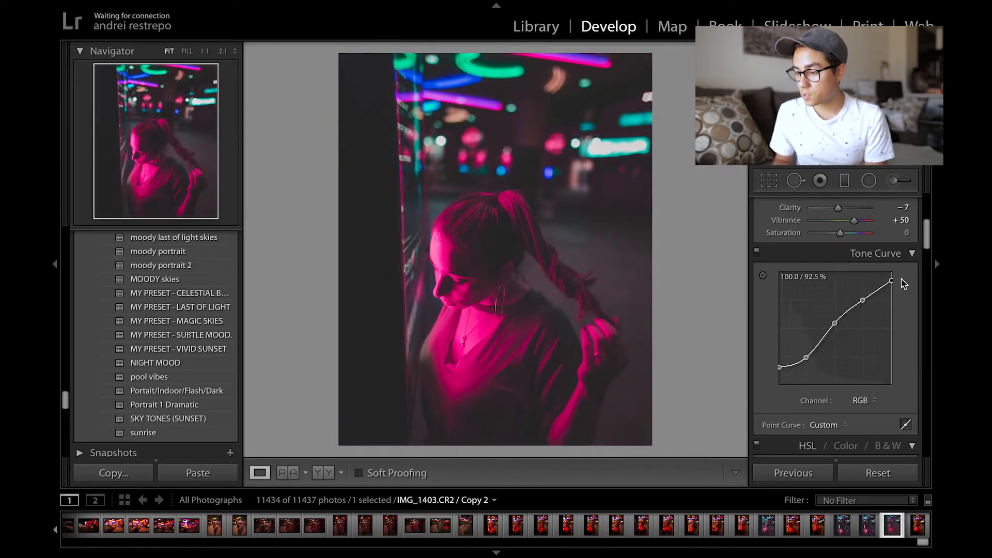
# Step: Shape the Red channel tone curve into an S-curve with the shadow point at 10.2 / 4.3% and slightly raised highlights
pyautogui.click(868, 401)
pyautogui.click(863, 408)
pyautogui.moveTo(806, 357); pyautogui.dragTo(792, 377)
pyautogui.click(836, 328)
pyautogui.press('super+z')
pyautogui.moveTo(838, 335); pyautogui.dragTo(835, 330)
pyautogui.moveTo(862, 298); pyautogui.dragTo(863, 294)
pyautogui.moveTo(792, 376); pyautogui.dragTo(791, 379)
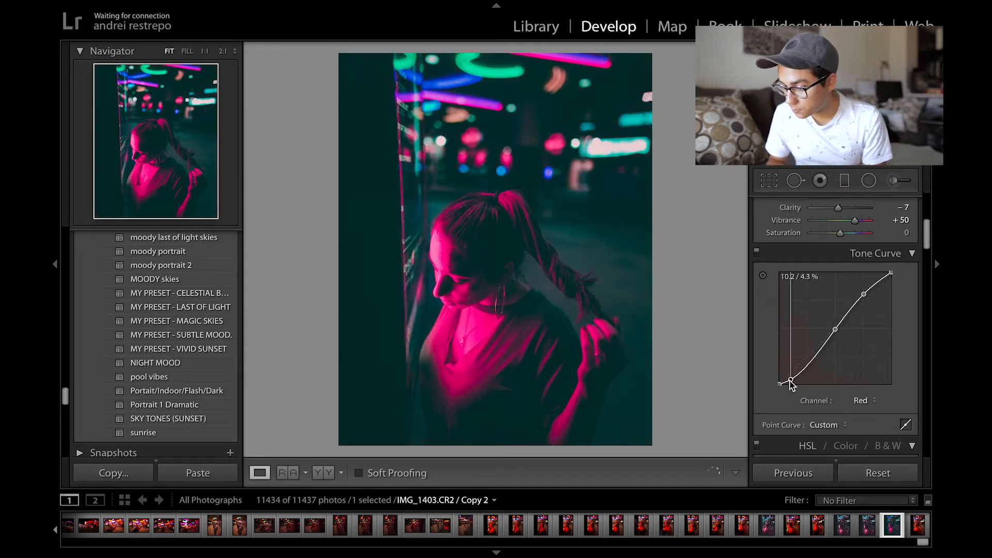
# Step: Shape the Green channel tone curve into an S-curve with a slightly lifted black point, lowered shadows and raised highlights
pyautogui.click(860, 400)
pyautogui.click(861, 408)
pyautogui.click(836, 328)
pyautogui.click(864, 300)
pyautogui.click(807, 358)
pyautogui.moveTo(807, 358); pyautogui.dragTo(802, 369)
pyautogui.moveTo(864, 300); pyautogui.dragTo(863, 295)
pyautogui.scroll(-1, 778, 379)
# Step: Shape the Blue channel tone curve with a slightly lifted black point and the shadow point at 15.3 / 11.8%
pyautogui.click(858, 399)
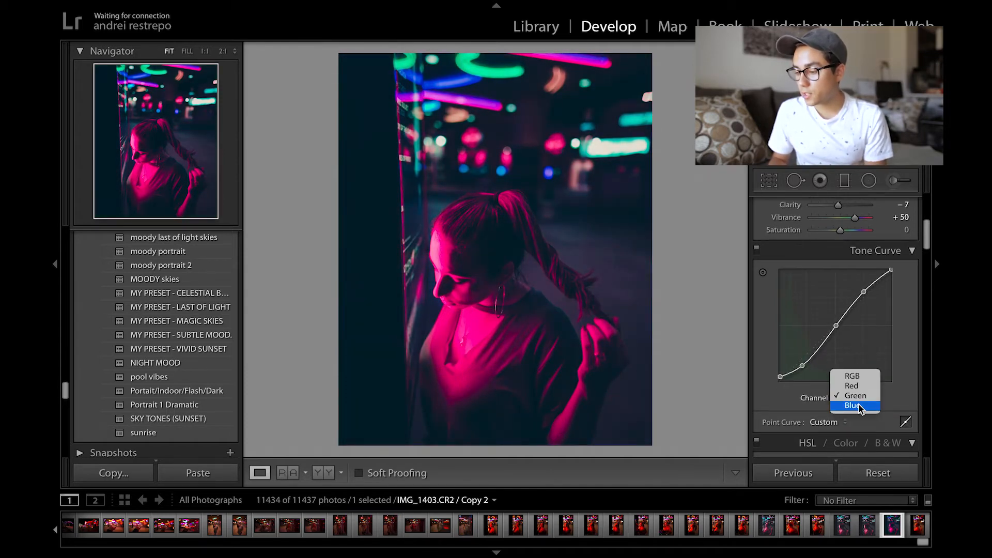
pyautogui.click(858, 404)
pyautogui.click(836, 327)
pyautogui.click(807, 355)
pyautogui.moveTo(779, 381); pyautogui.dragTo(779, 376)
pyautogui.moveTo(808, 355); pyautogui.dragTo(795, 371)
pyautogui.click(863, 295)
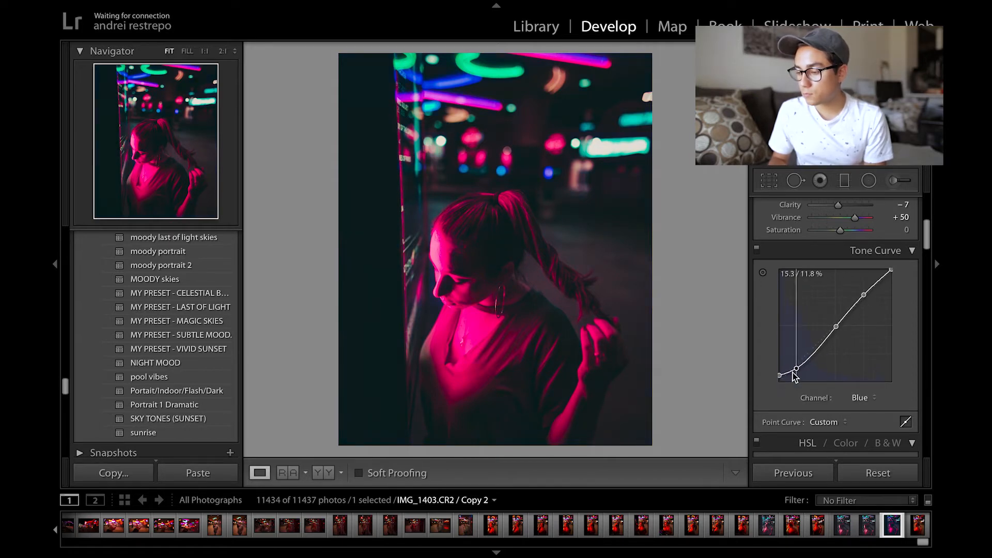
# Step: Return to the RGB tone curve and lower its black point and shadow point slightly to deepen the shadows
pyautogui.click(859, 398)
pyautogui.click(857, 363)
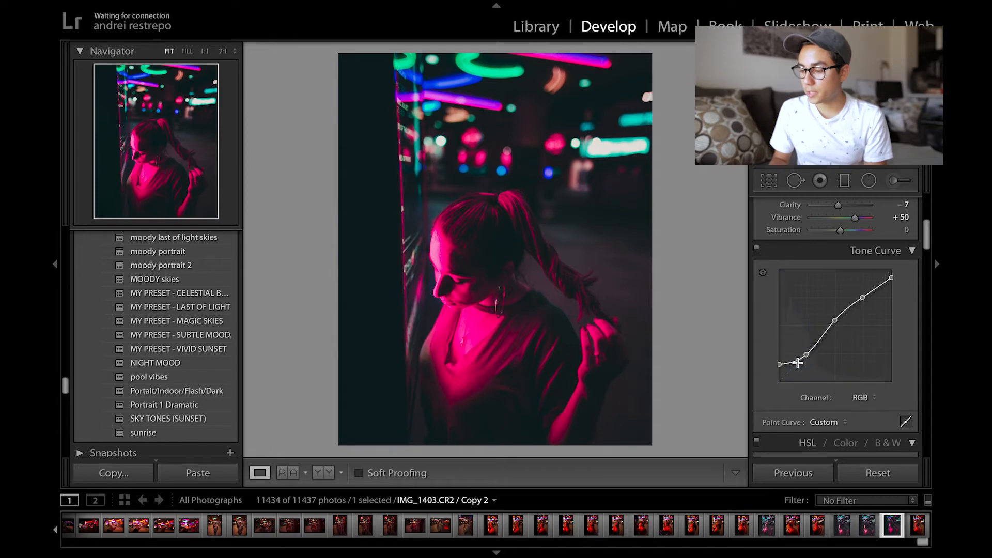
pyautogui.moveTo(782, 364)
pyautogui.mouseDown()
pyautogui.moveTo(780, 374)
pyautogui.moveTo(793, 368)
pyautogui.moveTo(779, 368)
pyautogui.mouseUp()
# Step: Shift the HSL hues to Red -18, Orange -20 and Blue -32
pyautogui.scroll(-3, 827, 371)
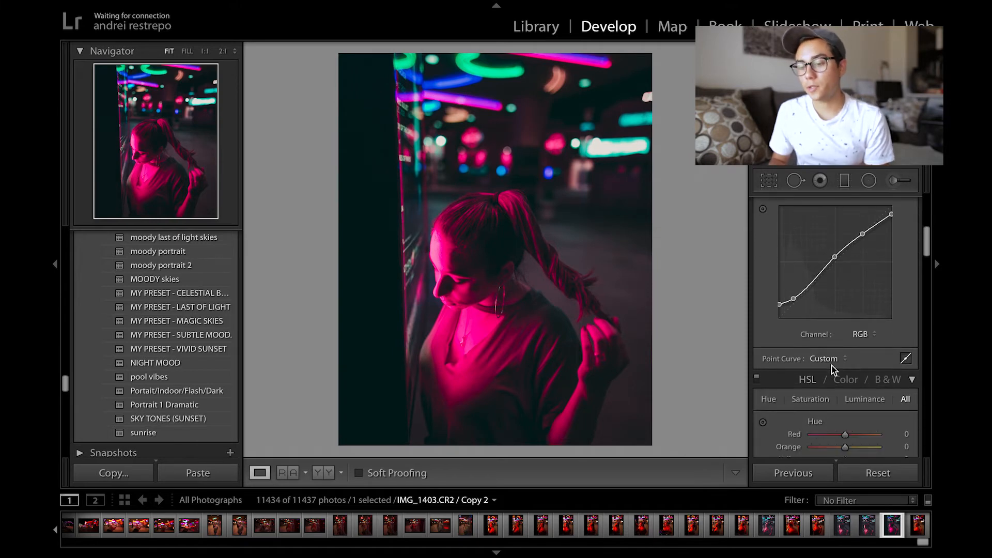
pyautogui.scroll(-3, 833, 370)
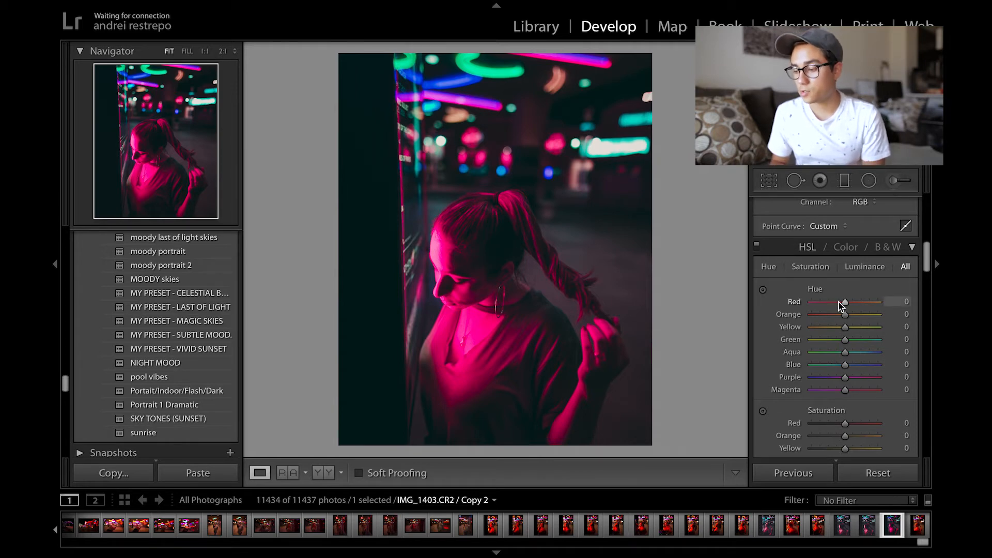
pyautogui.moveTo(841, 315); pyautogui.dragTo(838, 315)
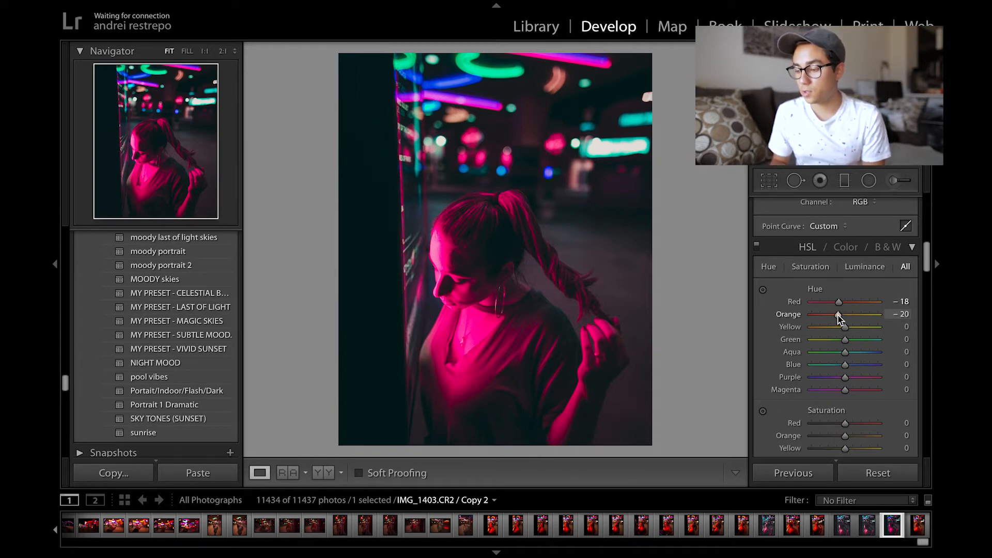
pyautogui.moveTo(845, 365); pyautogui.dragTo(835, 365)
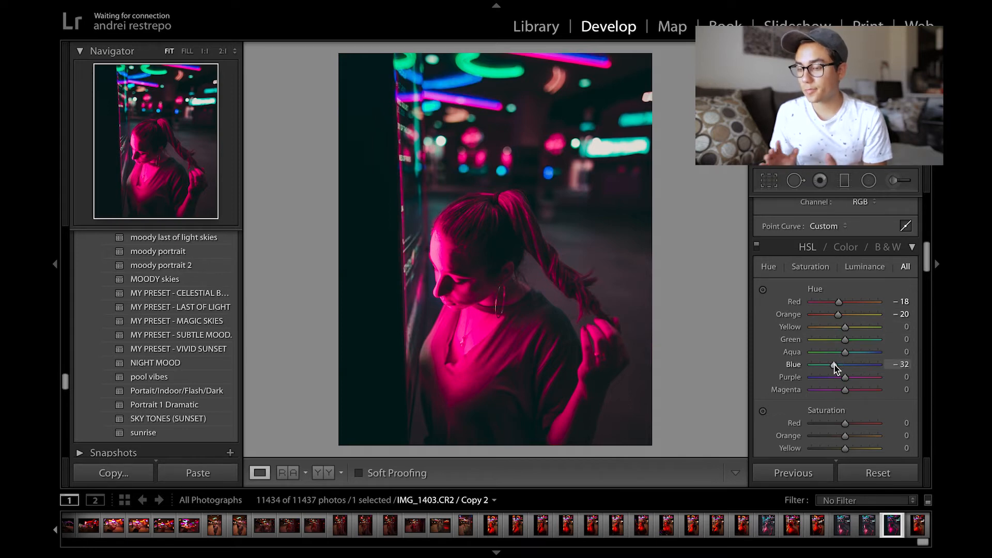
# Step: Set the HSL Green hue to +45 and saturations to Red -8, Orange -18, Yellow -18, Green -19, Aqua -21, Blue -9 and Purple -16
pyautogui.scroll(-2, 835, 365)
pyautogui.moveTo(845, 307); pyautogui.dragTo(839, 337)
pyautogui.scroll(-4, 860, 306)
pyautogui.click(839, 355)
pyautogui.click(839, 362)
pyautogui.click(838, 374)
pyautogui.click(841, 387)
pyautogui.click(839, 400)
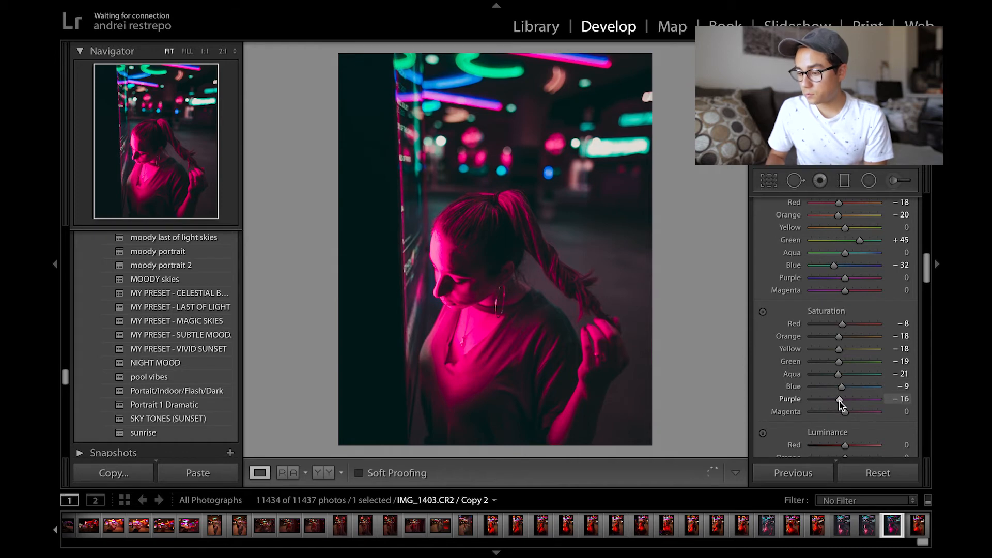
# Step: Raise the HSL luminance of Red to +27, Orange to +23 and Blue to +22
pyautogui.scroll(-3, 839, 401)
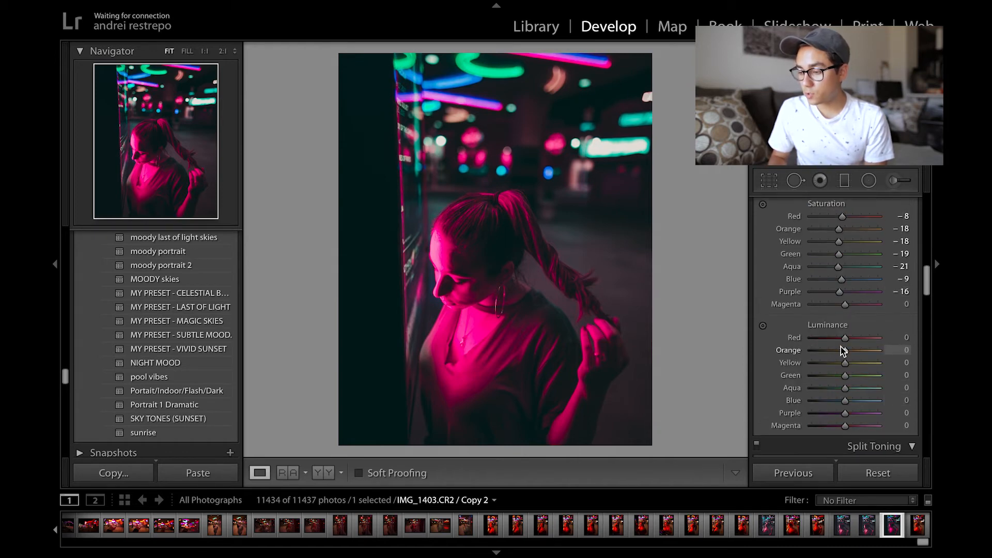
pyautogui.moveTo(846, 336); pyautogui.dragTo(855, 337)
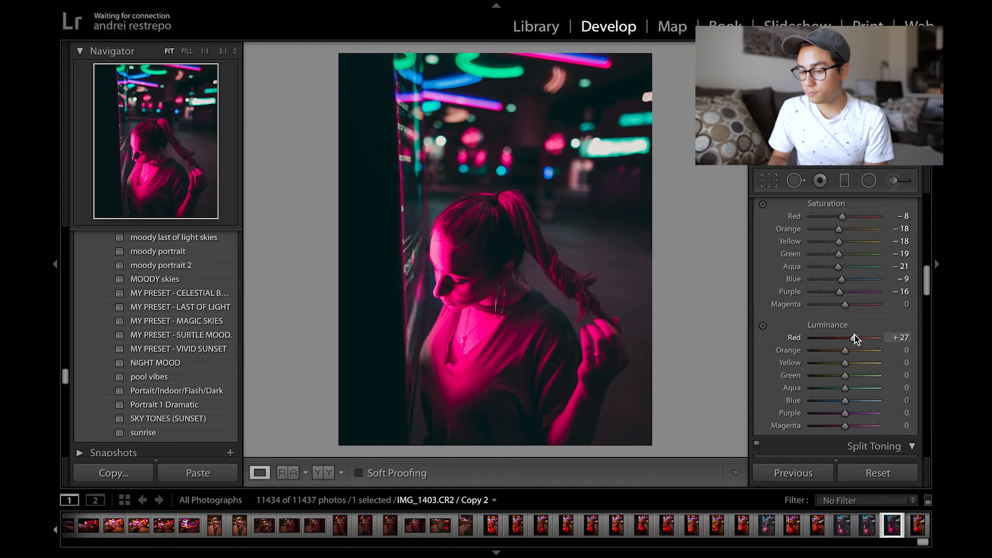
pyautogui.moveTo(855, 354); pyautogui.dragTo(852, 354)
pyautogui.moveTo(844, 402); pyautogui.dragTo(853, 402)
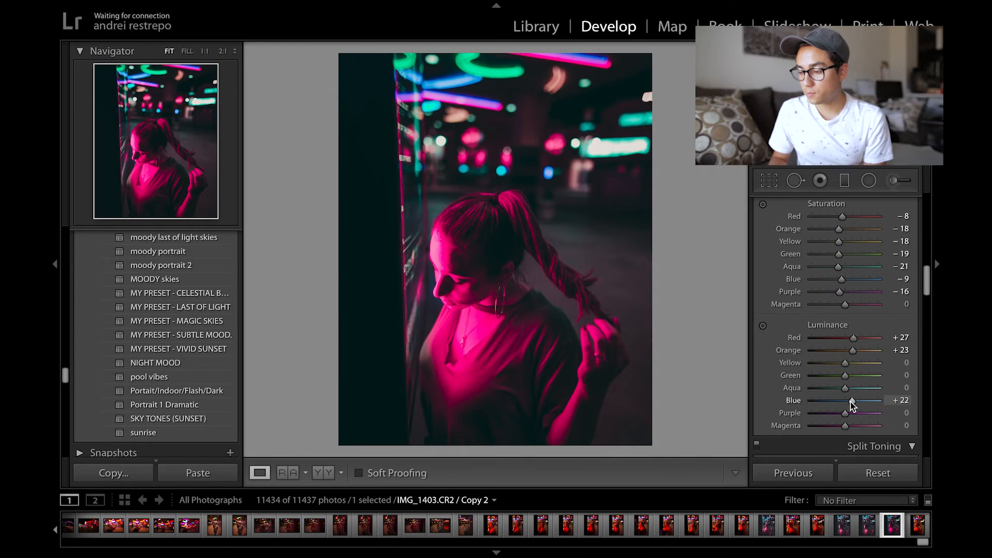
# Step: Split-tone the highlights with a warm tint at hue 31 and saturation 13
pyautogui.scroll(-5, 853, 405)
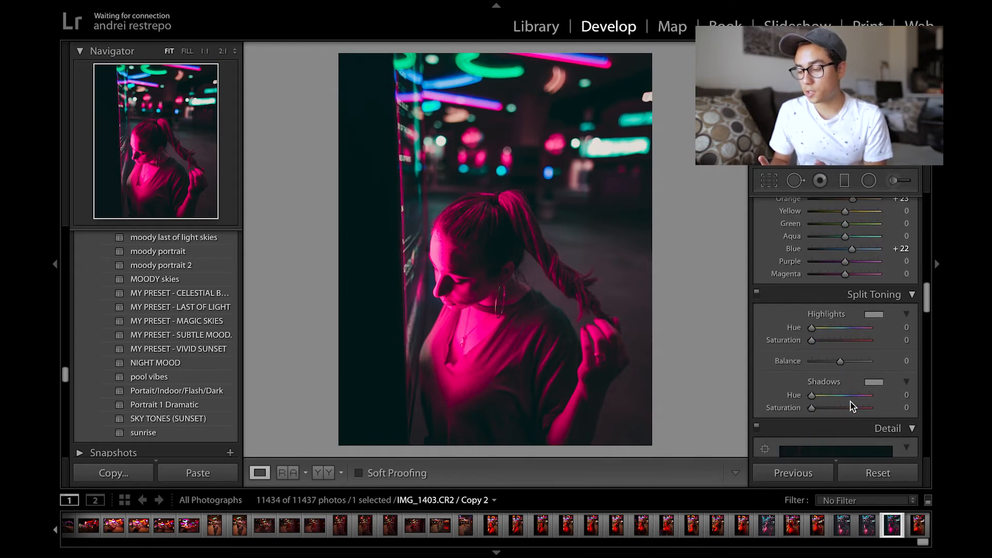
pyautogui.click(893, 340)
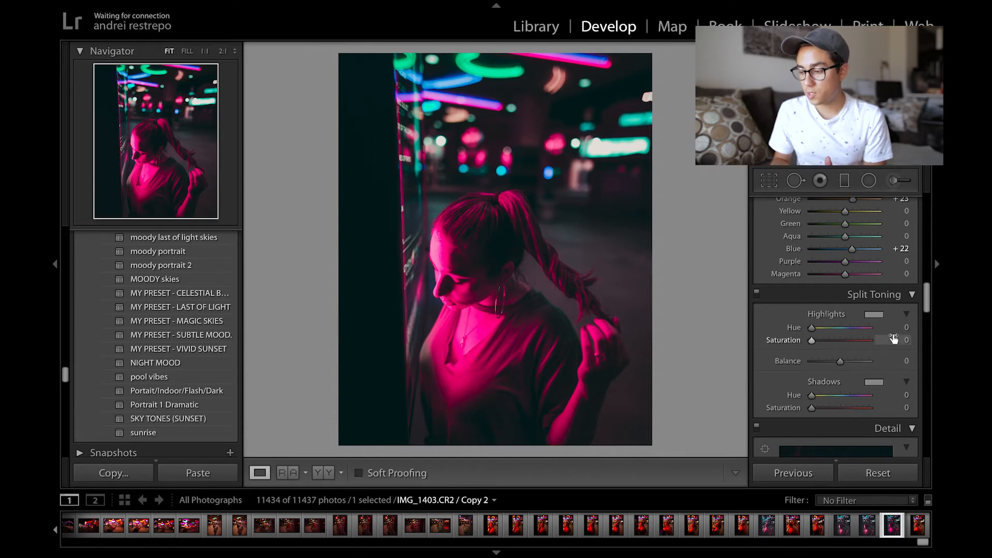
pyautogui.click(903, 328)
pyautogui.write('31')
pyautogui.press('Return')
pyautogui.click(821, 341)
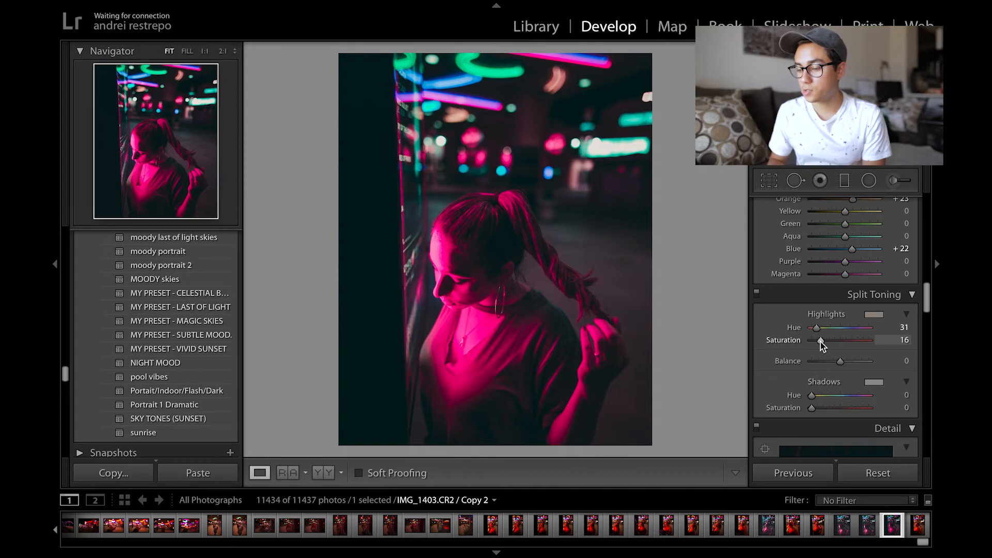
# Step: Split-tone the shadows with a blue tint at hue 215 and saturation 18
pyautogui.click(905, 395)
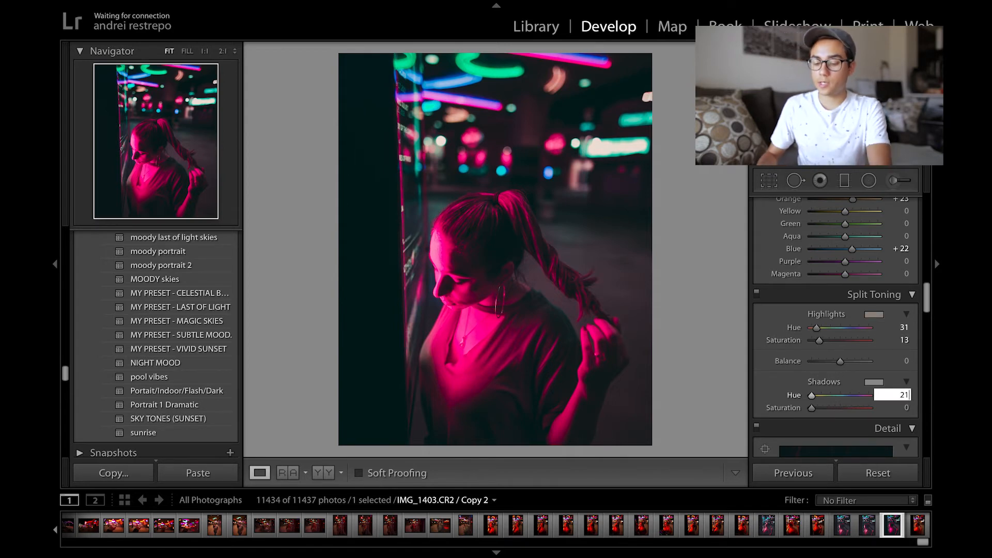
pyautogui.press('Return')
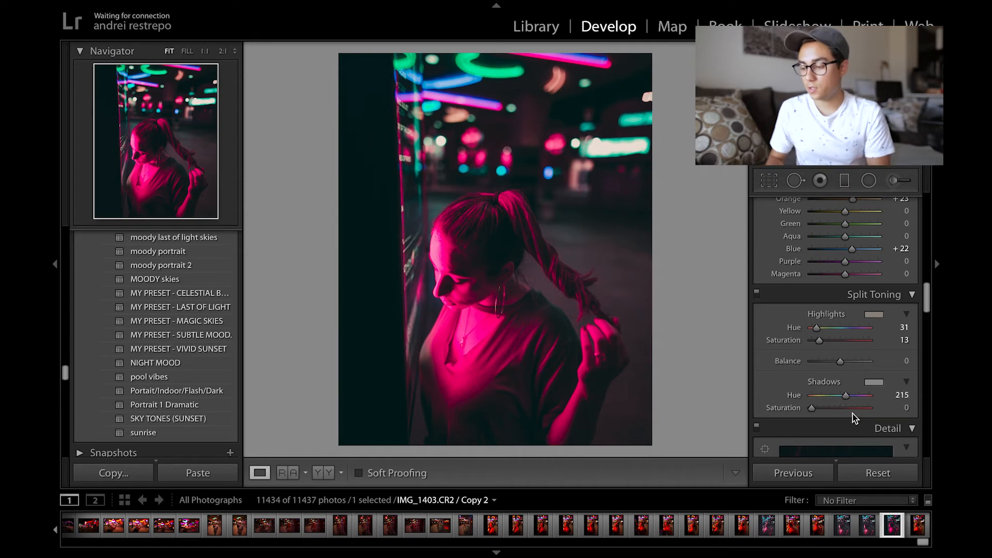
pyautogui.click(819, 409)
pyautogui.moveTo(819, 408); pyautogui.dragTo(818, 408)
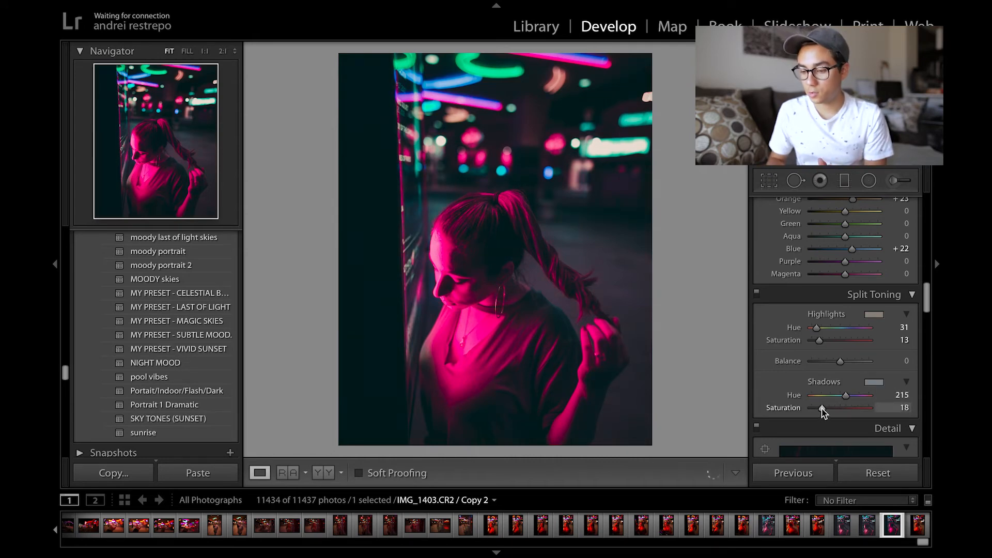
# Step: Add film grain to the photo with an amount of 25 and a size of 17
pyautogui.scroll(-4, 823, 408)
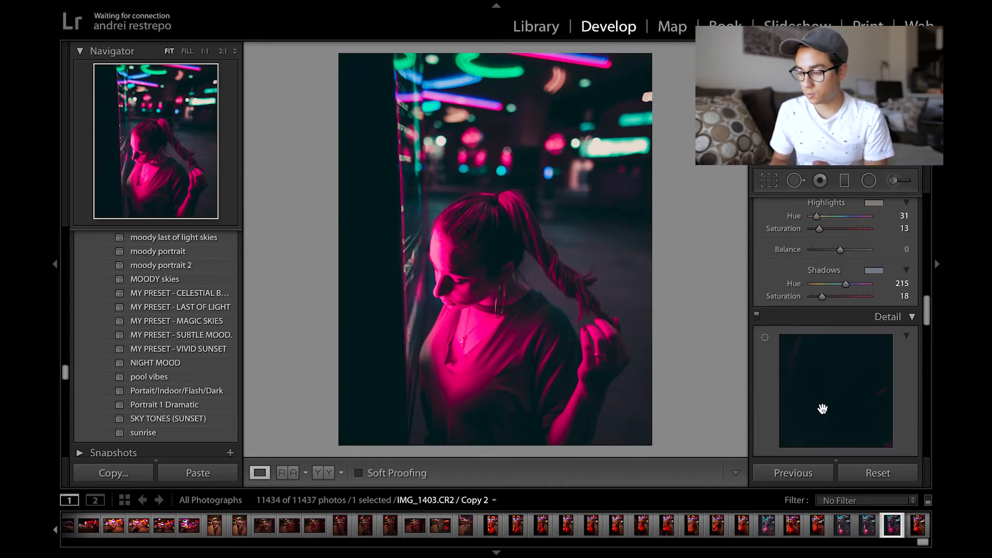
pyautogui.scroll(-8, 823, 409)
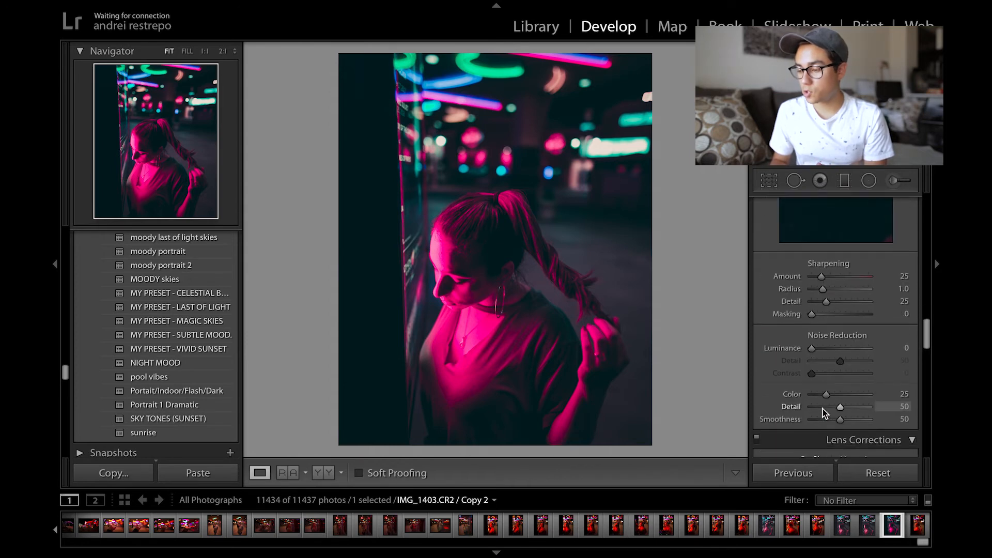
pyautogui.scroll(-10, 822, 408)
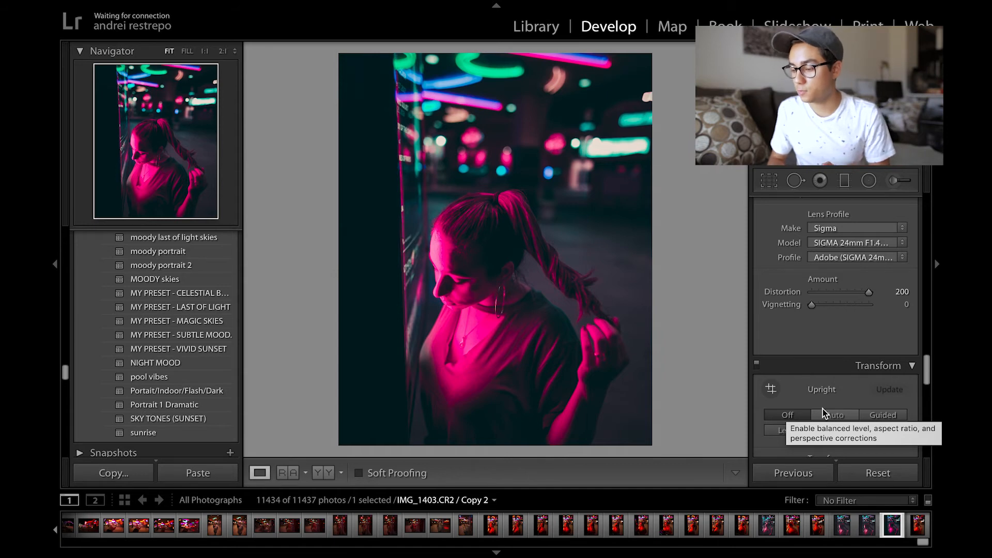
pyautogui.scroll(-10, 822, 409)
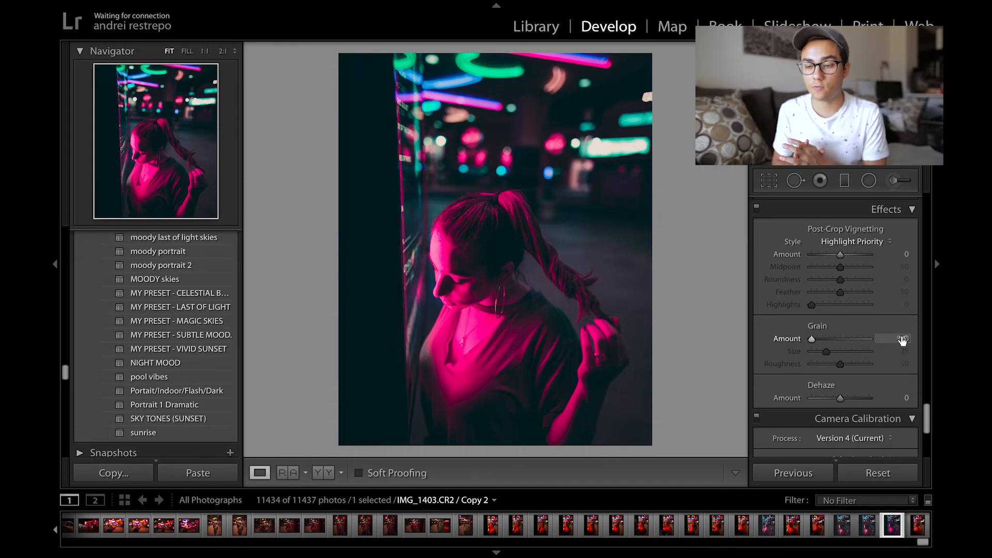
pyautogui.click(902, 339)
pyautogui.write('25')
pyautogui.press('Return')
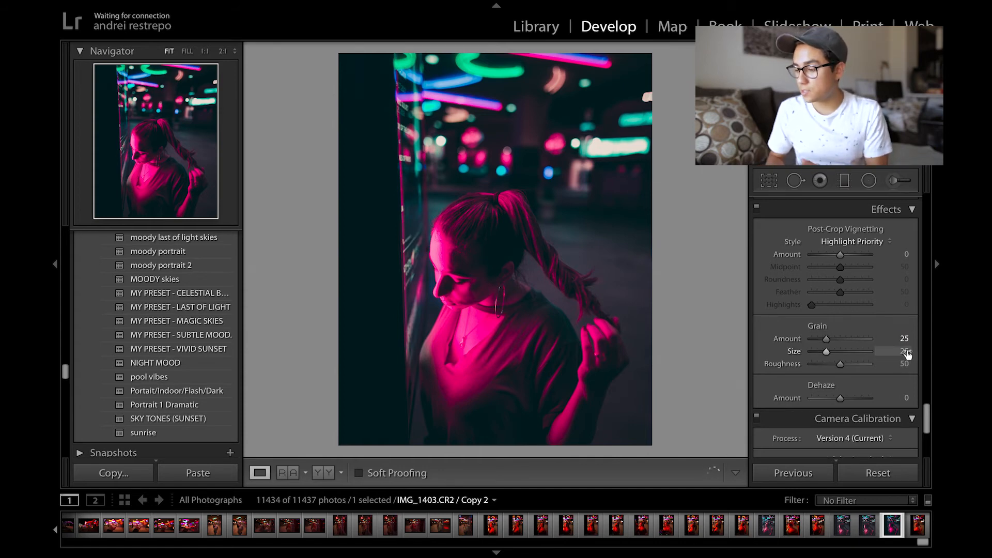
pyautogui.moveTo(825, 357); pyautogui.dragTo(819, 356)
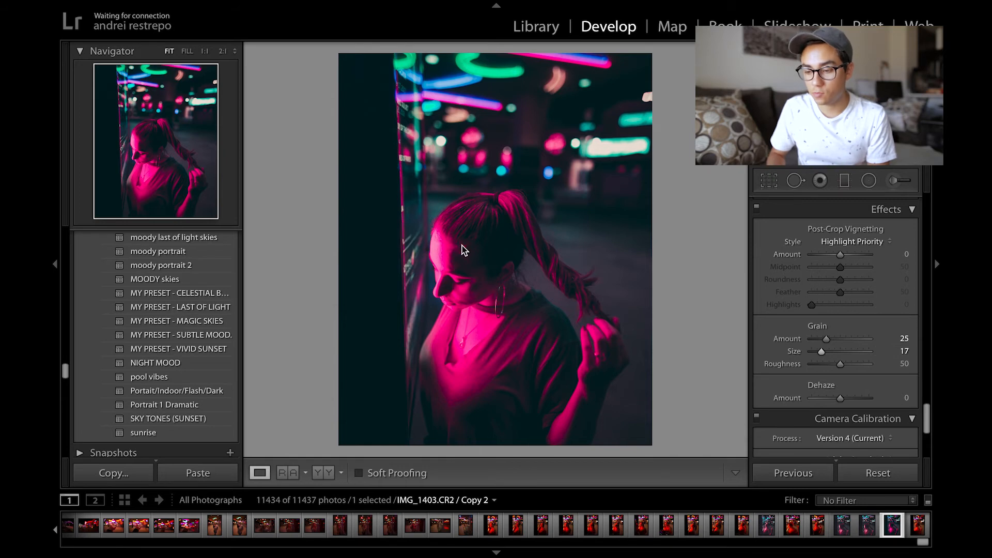
# Step: Examine the grain at 1:1 around the hair and blurred background lights, and review the camera calibration and basic tone settings
pyautogui.click(443, 254)
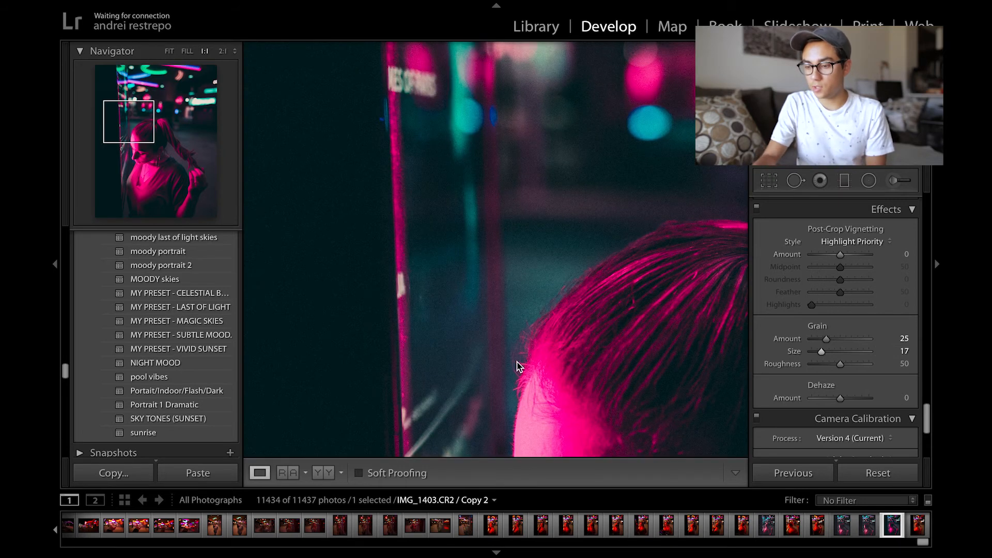
pyautogui.moveTo(518, 365); pyautogui.dragTo(417, 398)
pyautogui.moveTo(531, 214); pyautogui.dragTo(381, 332)
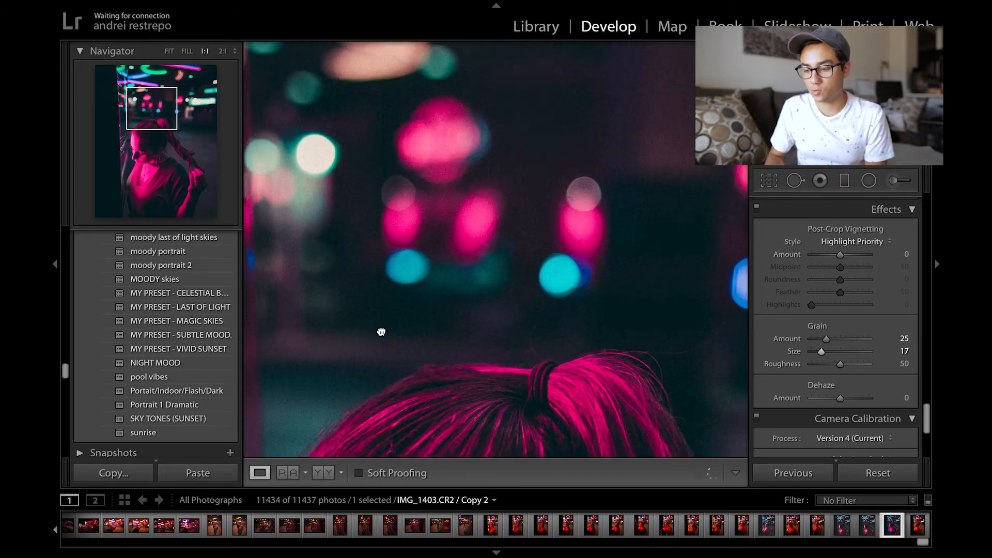
pyautogui.click(524, 203)
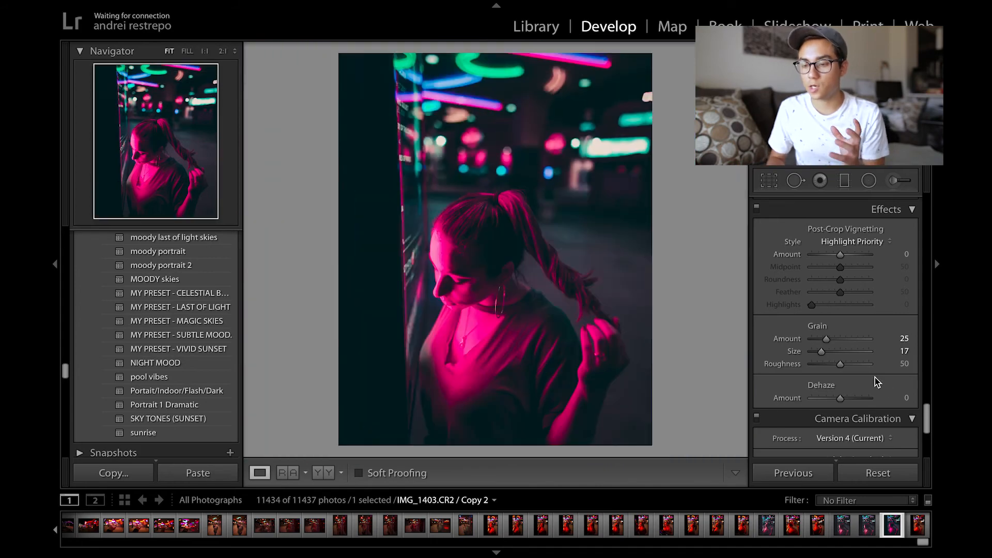
pyautogui.scroll(-2, 873, 377)
pyautogui.scroll(-2, 868, 367)
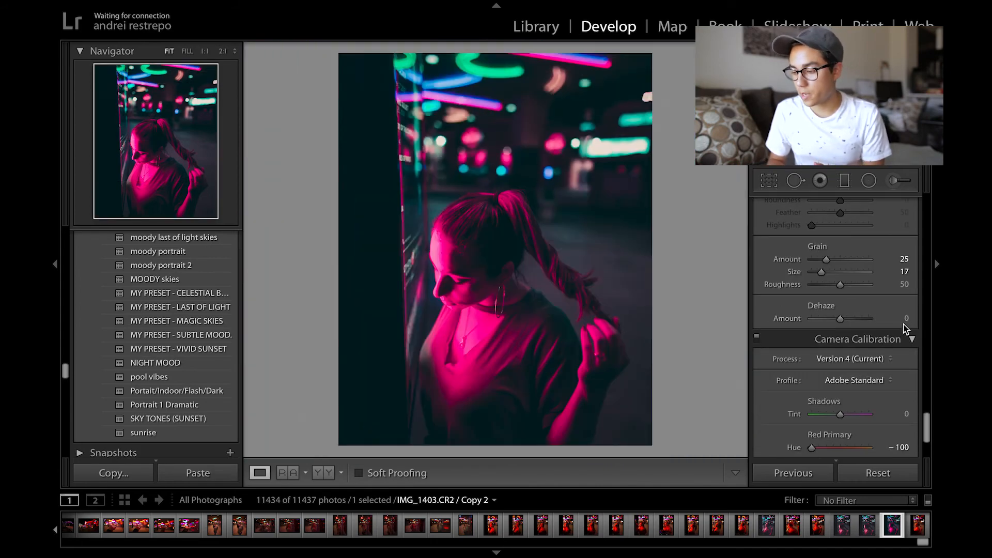
pyautogui.scroll(-2, 904, 331)
pyautogui.scroll(15, 904, 331)
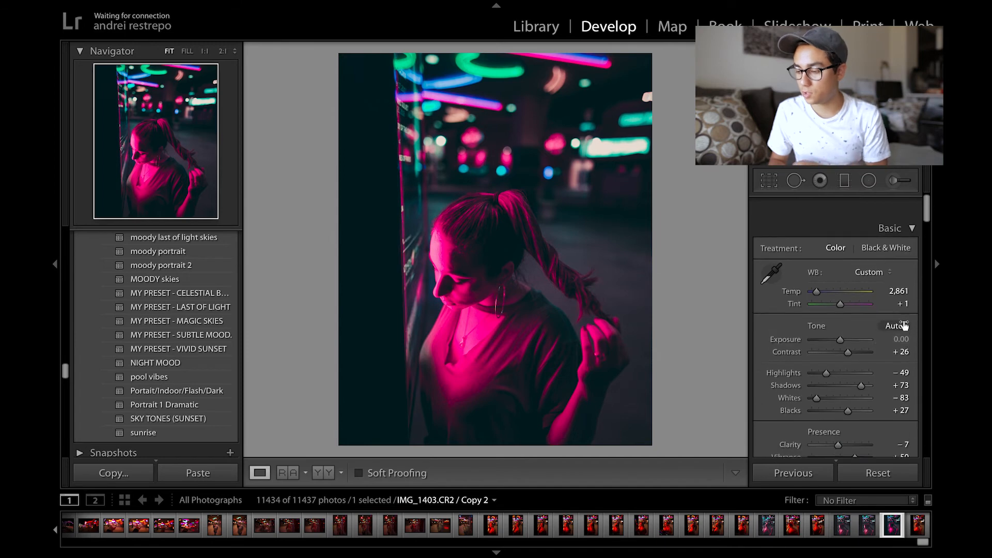